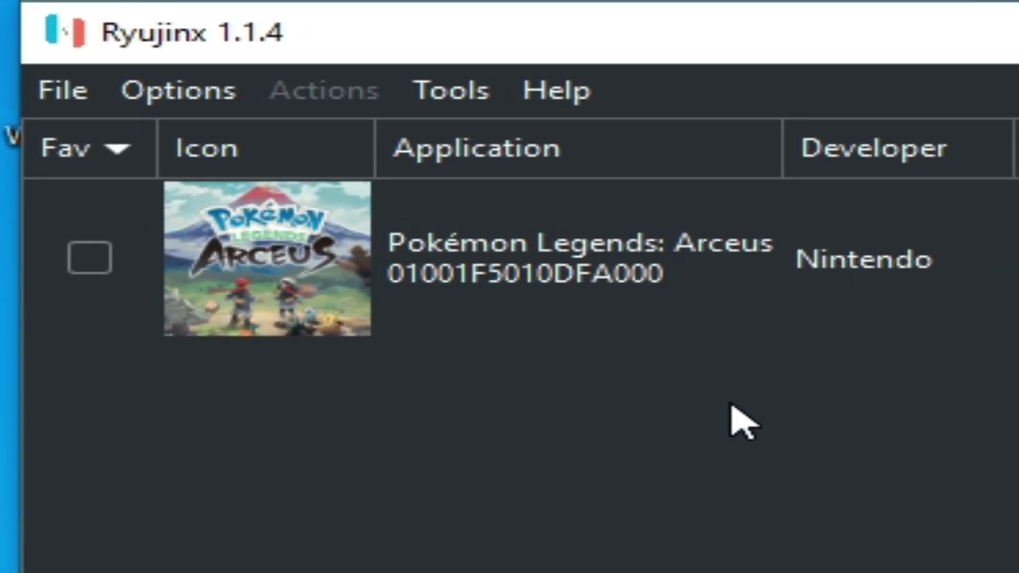
Select Pokémon Legends: Arceus, then open Options > Settings on the Input page
{"action": "left_click", "coordinate": [183, 180]}
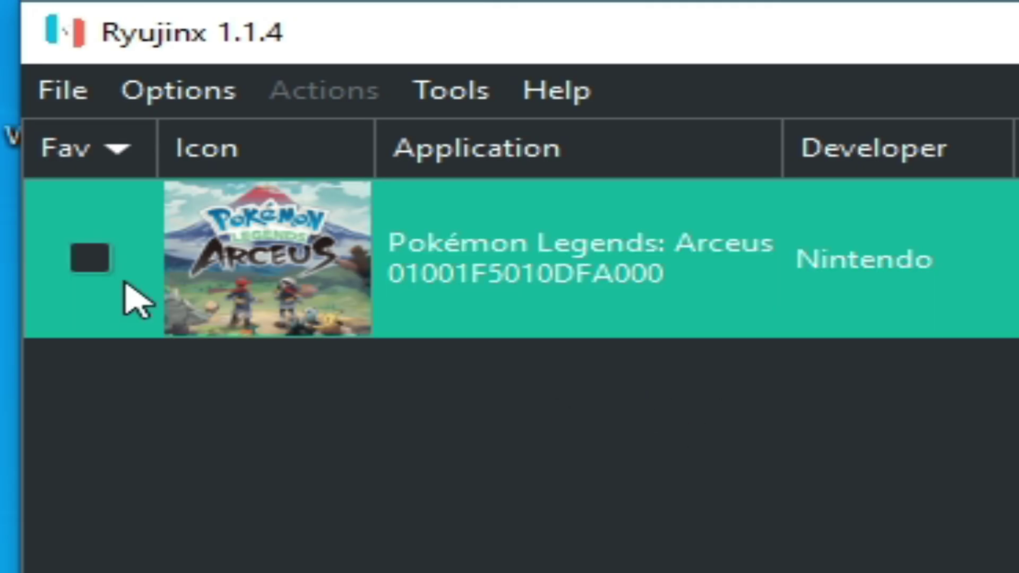
{"action": "left_click", "coordinate": [156, 92]}
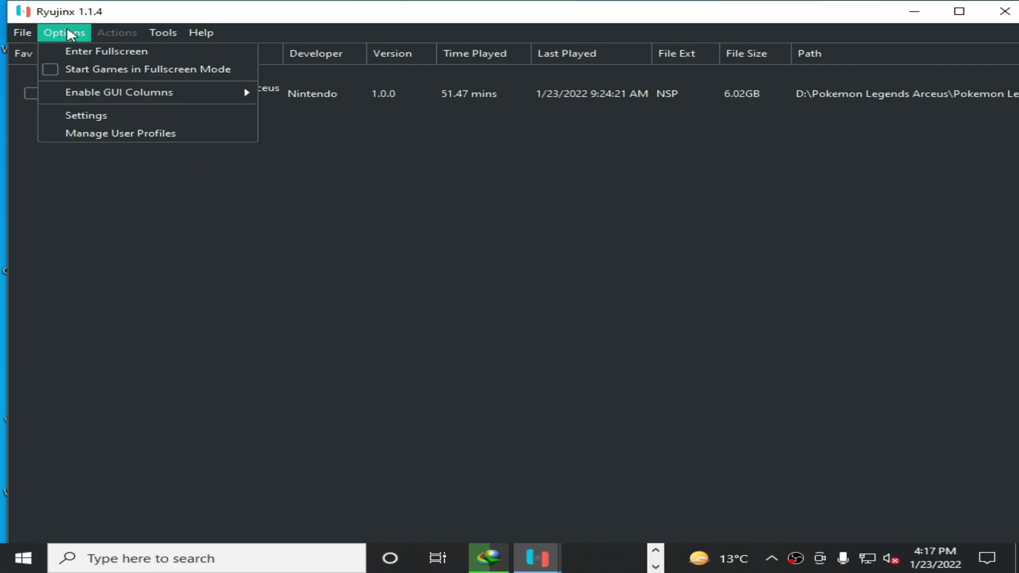
{"action": "left_click", "coordinate": [97, 117]}
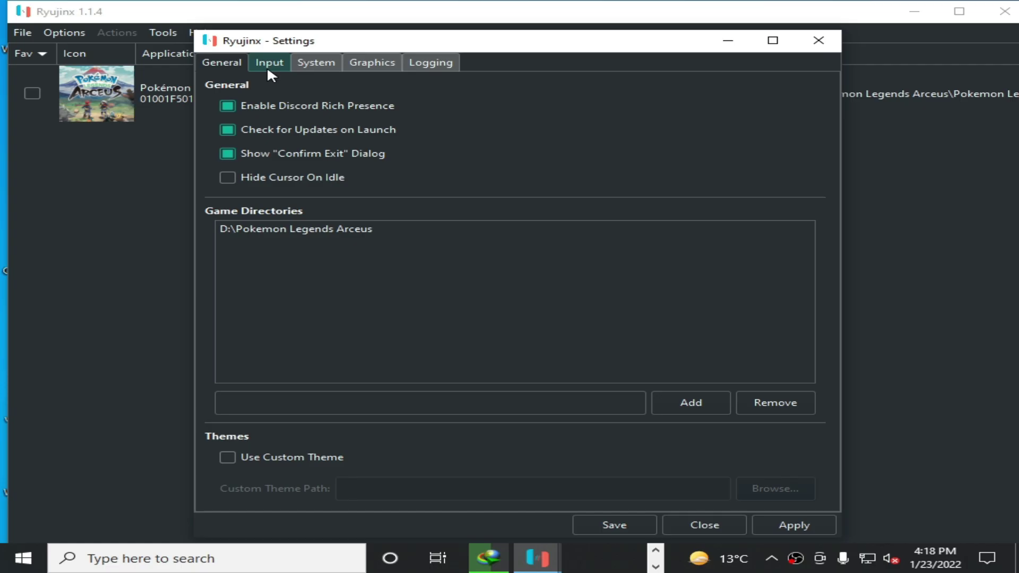
{"action": "left_click", "coordinate": [268, 68]}
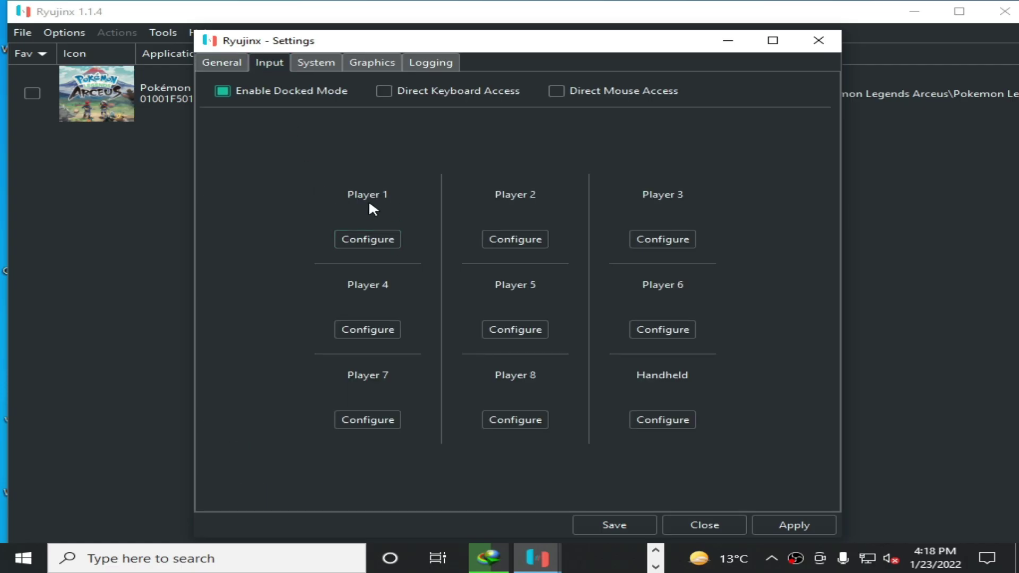
Open Player 1's configuration, keeping Pro Controller type and the PS1 Controller input device
{"action": "left_click", "coordinate": [367, 239]}
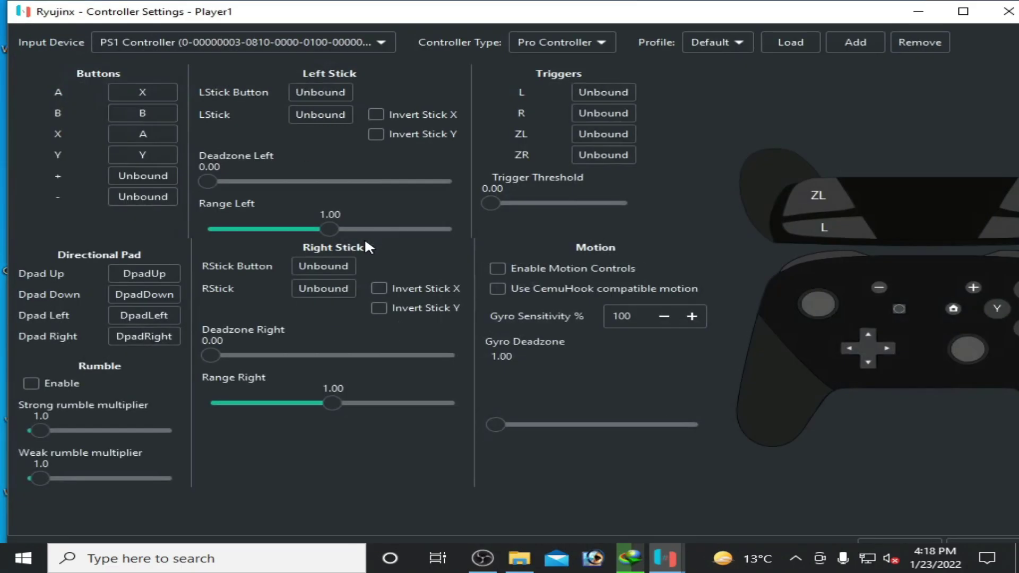
{"action": "left_click", "coordinate": [599, 42]}
{"action": "left_click", "coordinate": [600, 41]}
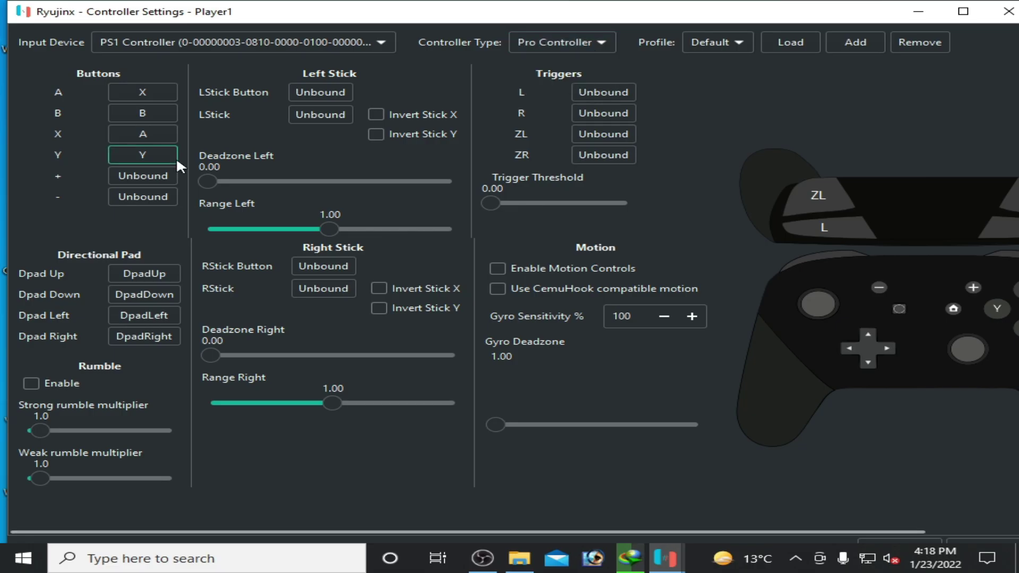
{"action": "left_click", "coordinate": [381, 42]}
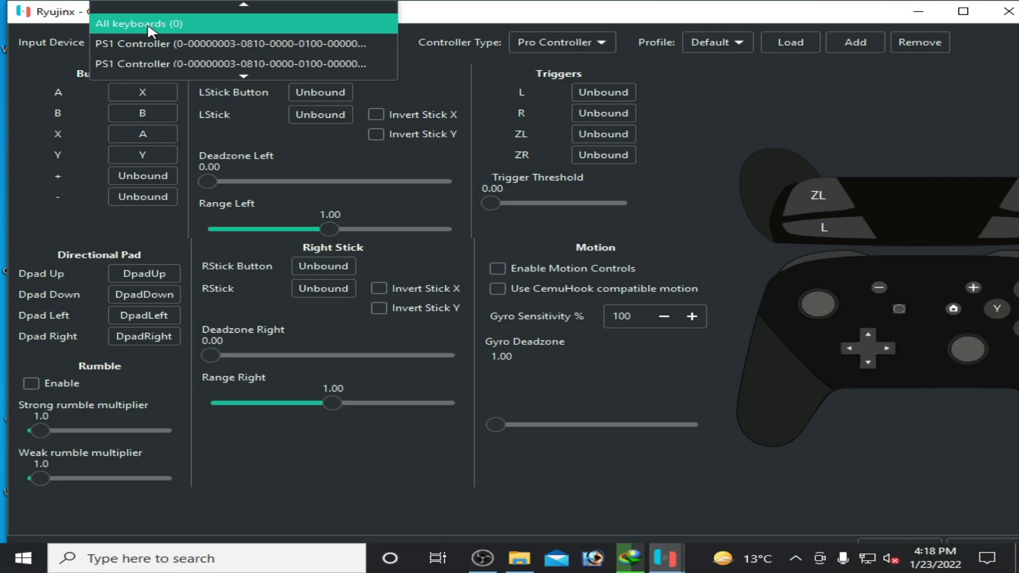
{"action": "left_click", "coordinate": [177, 25]}
{"action": "left_click", "coordinate": [234, 42]}
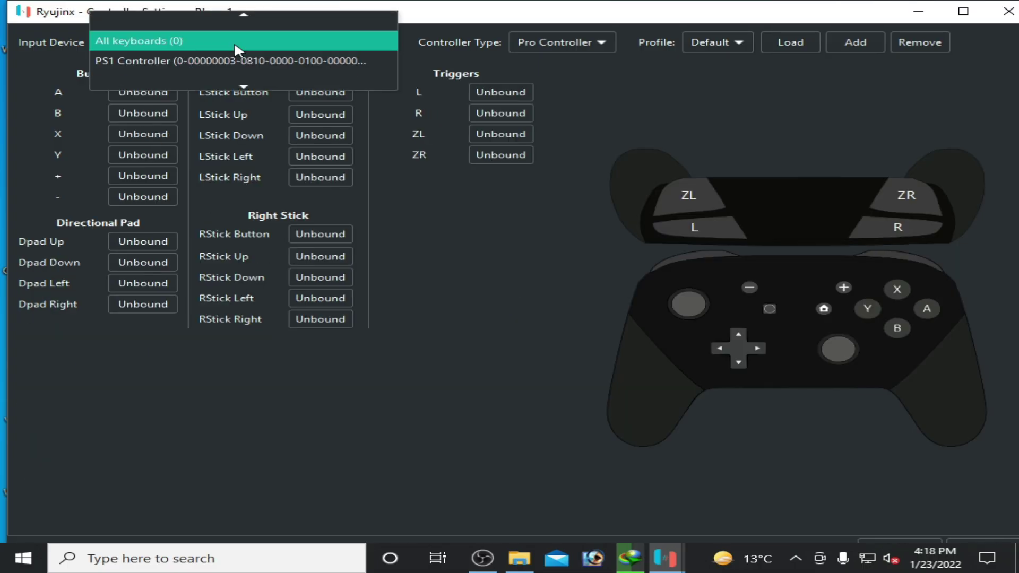
{"action": "left_click", "coordinate": [200, 63]}
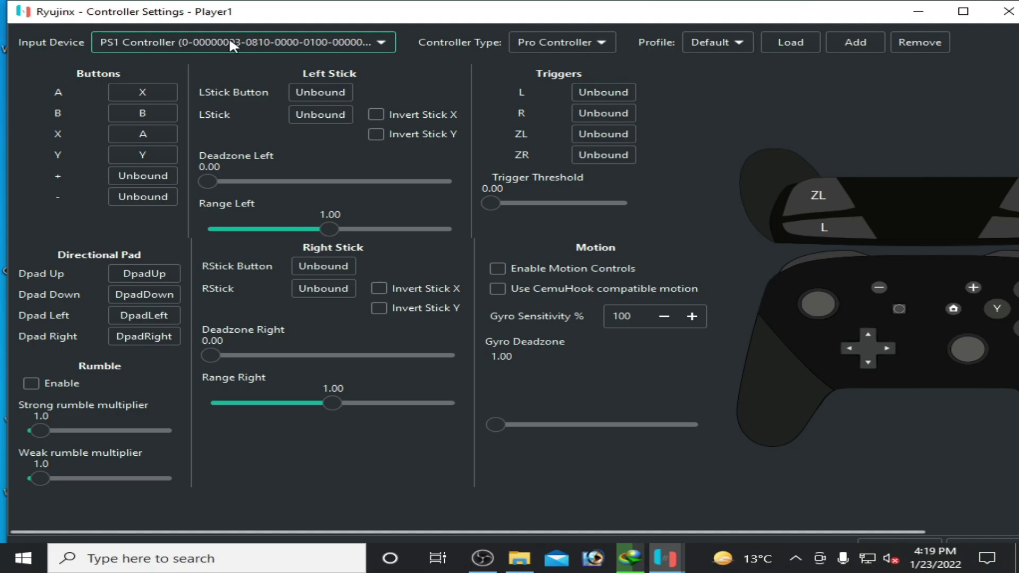
{"action": "left_click", "coordinate": [247, 42]}
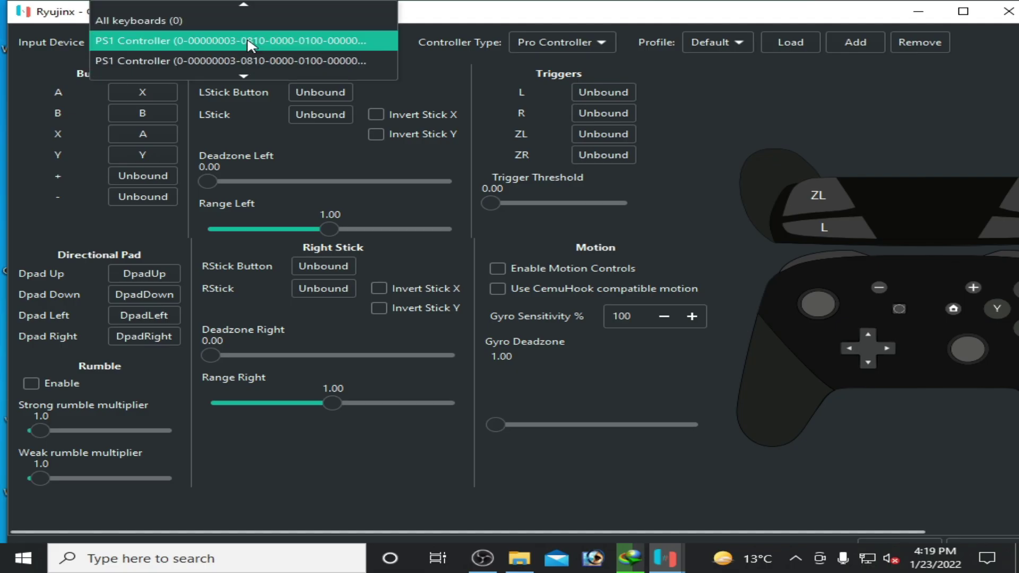
Switch the input device to All keyboards and bind the left stick directions to the arrow keys
{"action": "left_click", "coordinate": [150, 28]}
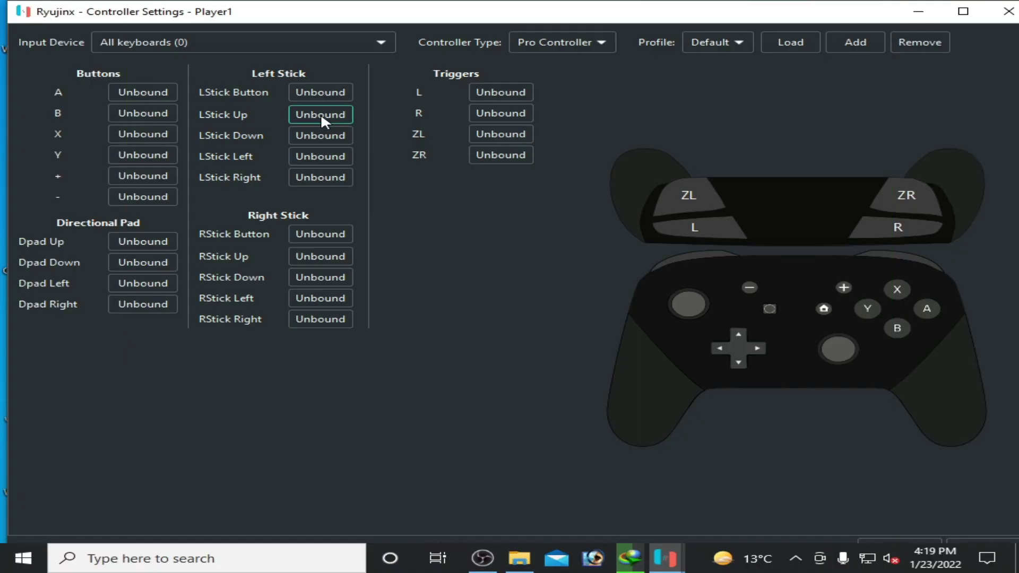
{"action": "left_click", "coordinate": [320, 114]}
{"action": "left_click", "coordinate": [319, 135]}
{"action": "key", "text": "Down"}
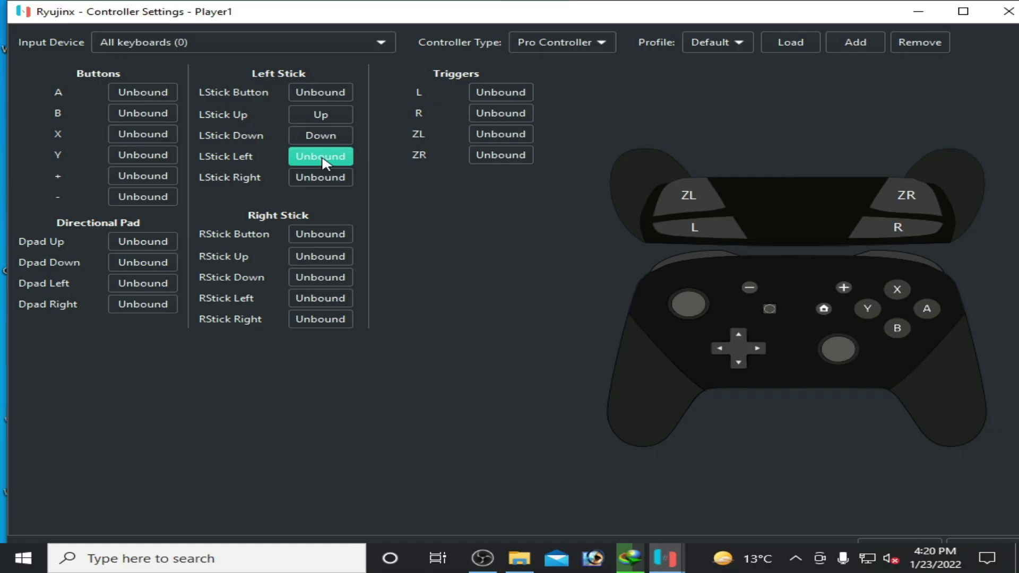
{"action": "key", "text": "Left"}
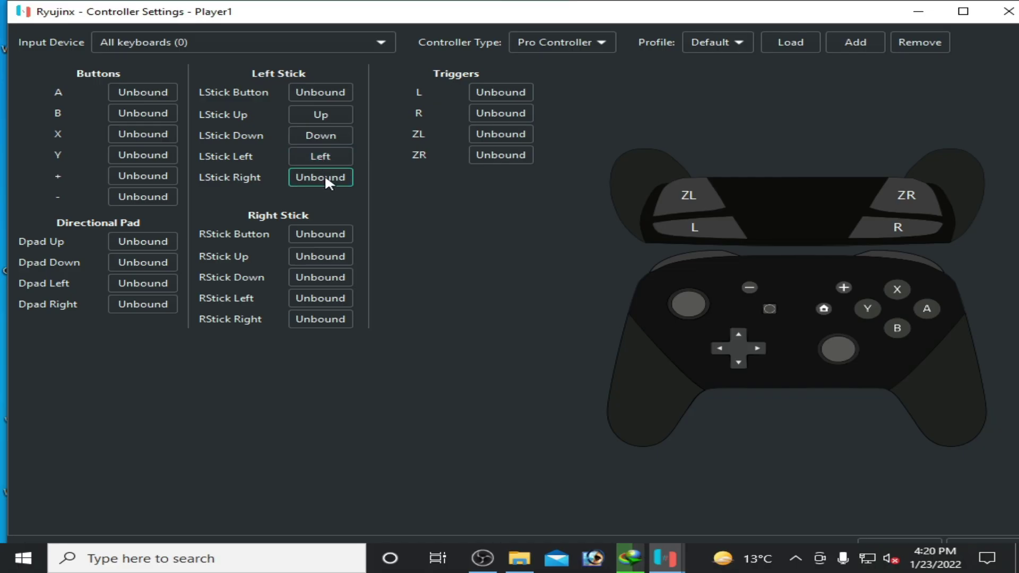
{"action": "left_click", "coordinate": [324, 177]}
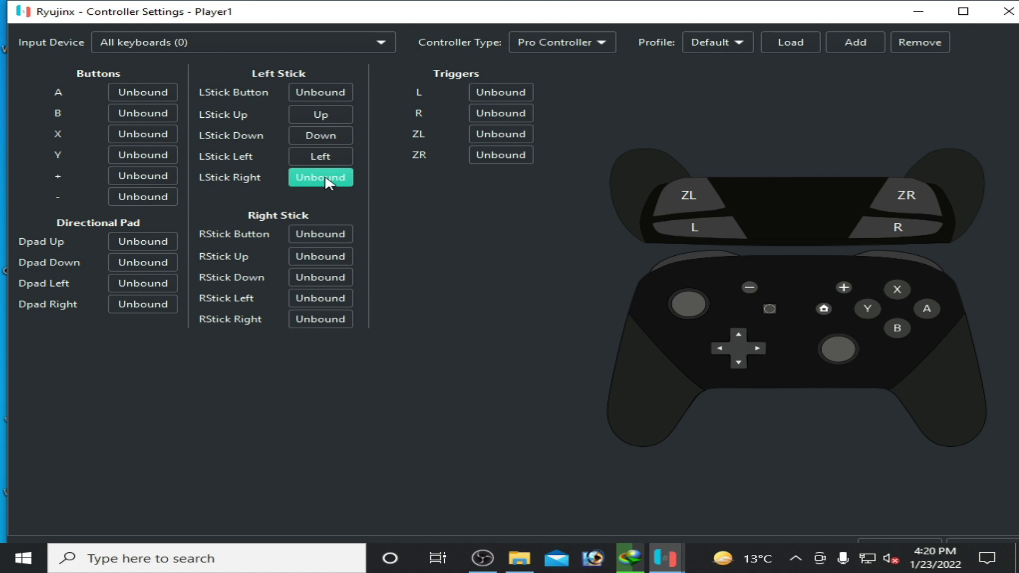
{"action": "key", "text": "Right"}
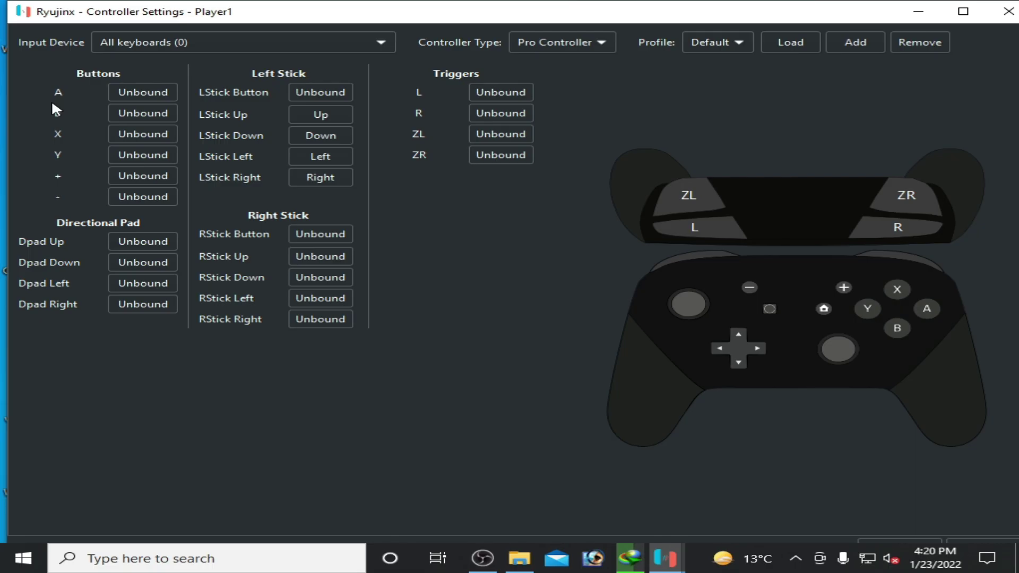
Bind the A button to T and the B button to Y
{"action": "left_click", "coordinate": [122, 96]}
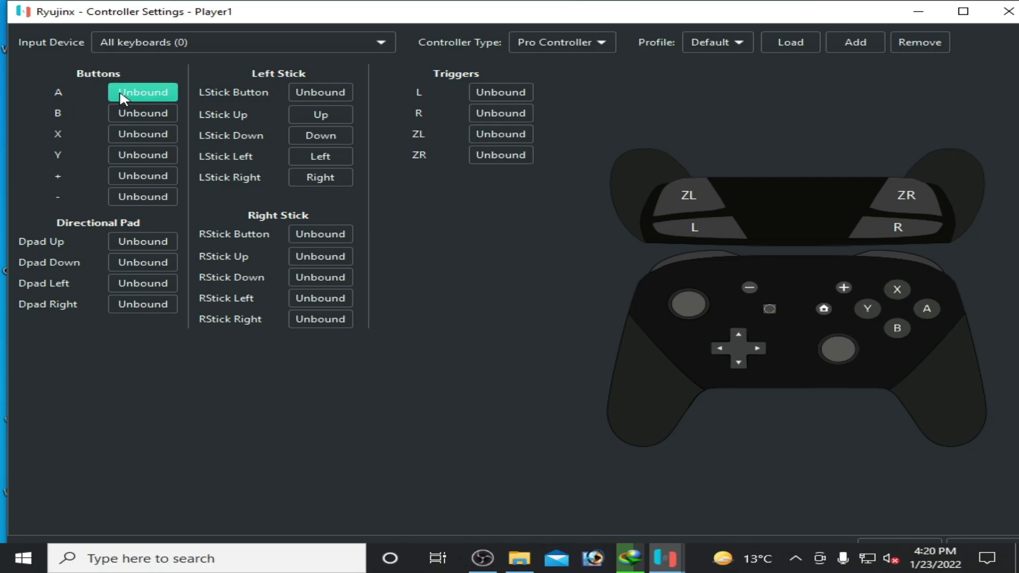
{"action": "key", "text": "t"}
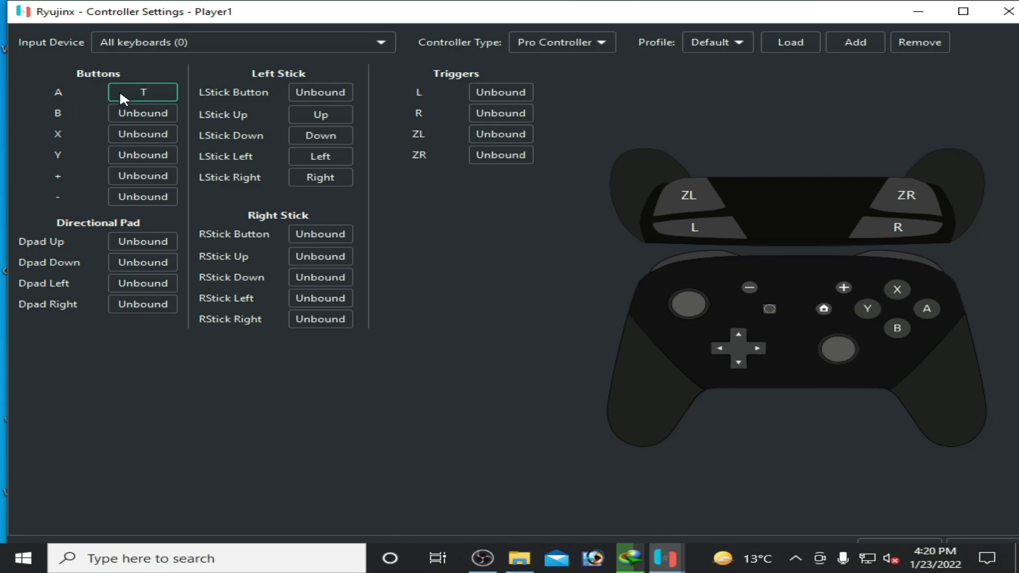
{"action": "left_click", "coordinate": [144, 115]}
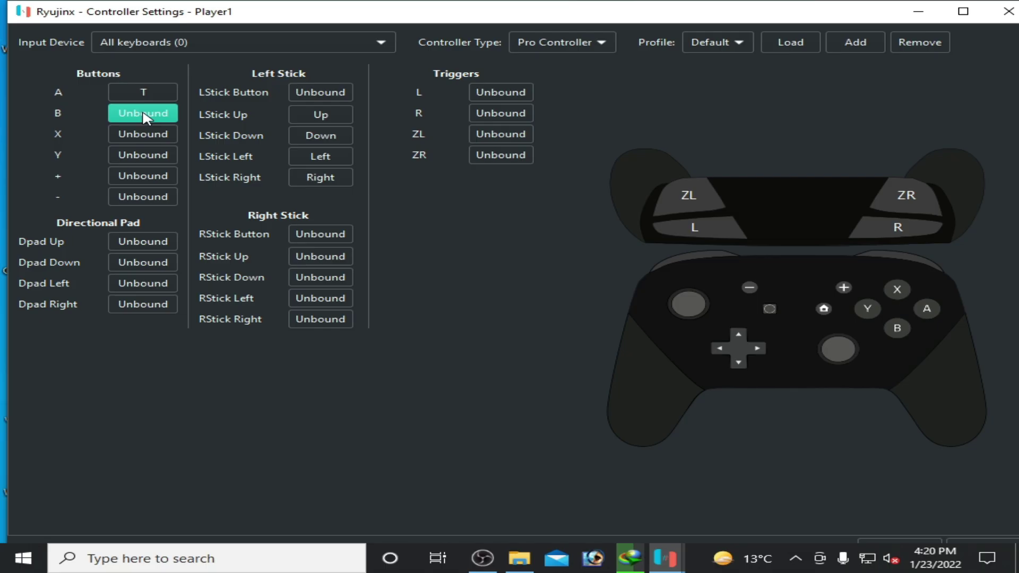
{"action": "key", "text": "y"}
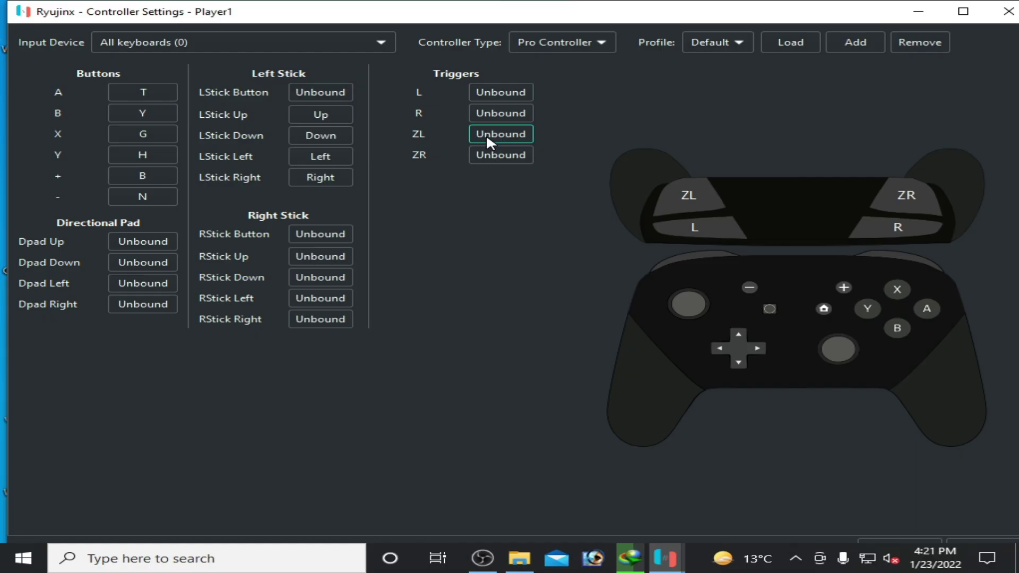
Bind the ZL trigger to the E key
{"action": "left_click", "coordinate": [489, 134]}
{"action": "key", "text": "e"}
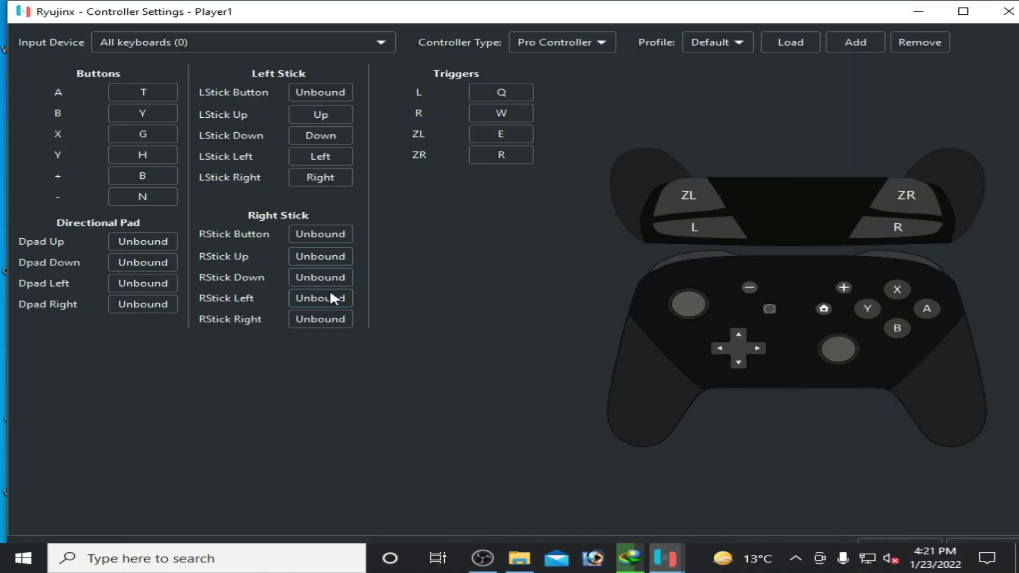
Bind right stick Up, Down and Left to Keypad8, Keypad5 and Keypad4
{"action": "left_click", "coordinate": [316, 257]}
{"action": "key", "text": "KP_8"}
{"action": "left_click", "coordinate": [326, 277]}
{"action": "key", "text": "KP_5"}
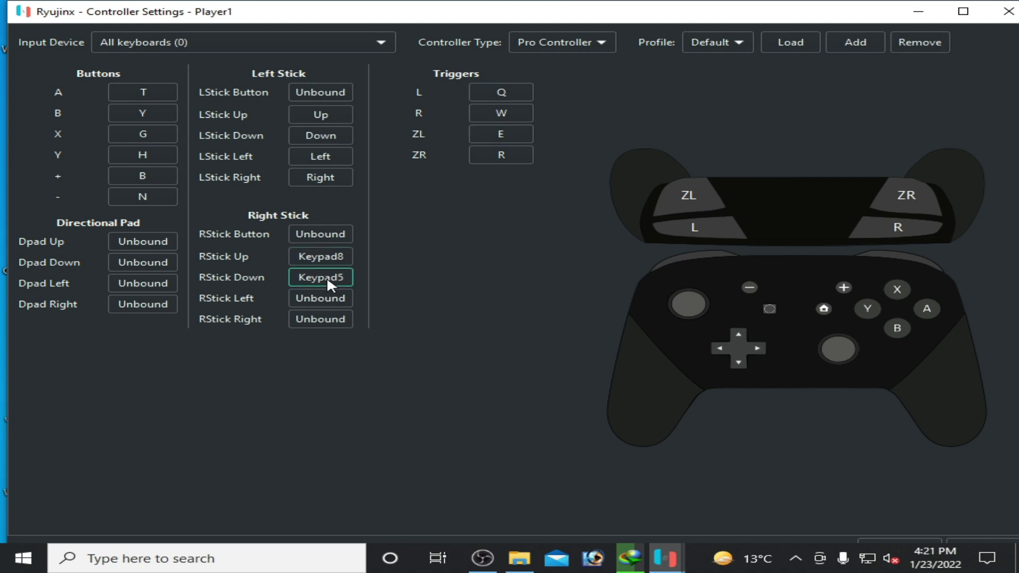
{"action": "left_click", "coordinate": [322, 300]}
{"action": "key", "text": "KP_4"}
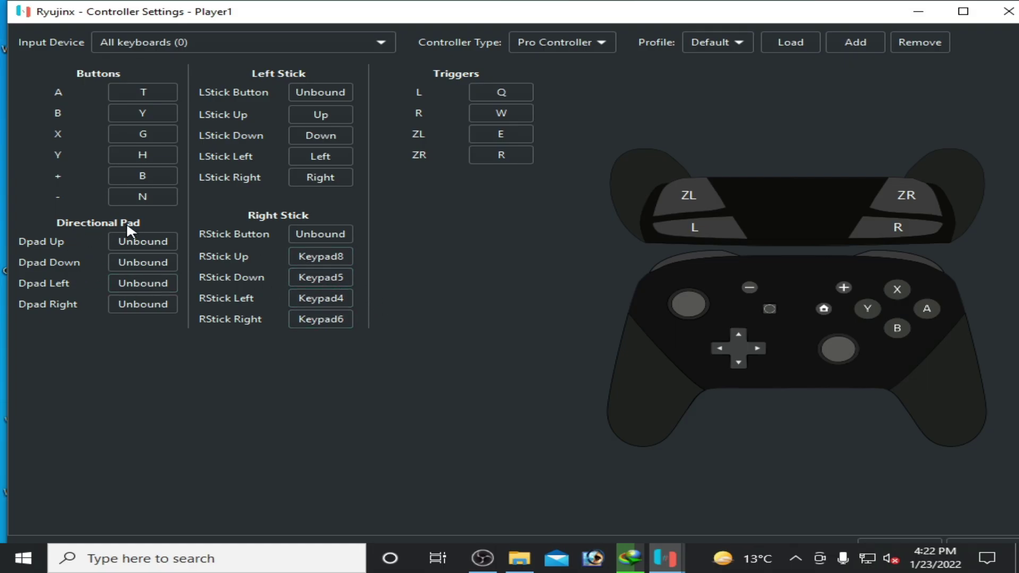
Bind D-pad Up, Down, Left and Right to D, C, X and V
{"action": "left_click", "coordinate": [143, 241]}
{"action": "key", "text": "d"}
{"action": "left_click", "coordinate": [143, 262]}
{"action": "key", "text": "c"}
{"action": "left_click", "coordinate": [143, 283]}
{"action": "key", "text": "x"}
{"action": "left_click", "coordinate": [142, 301]}
{"action": "key", "text": "v"}
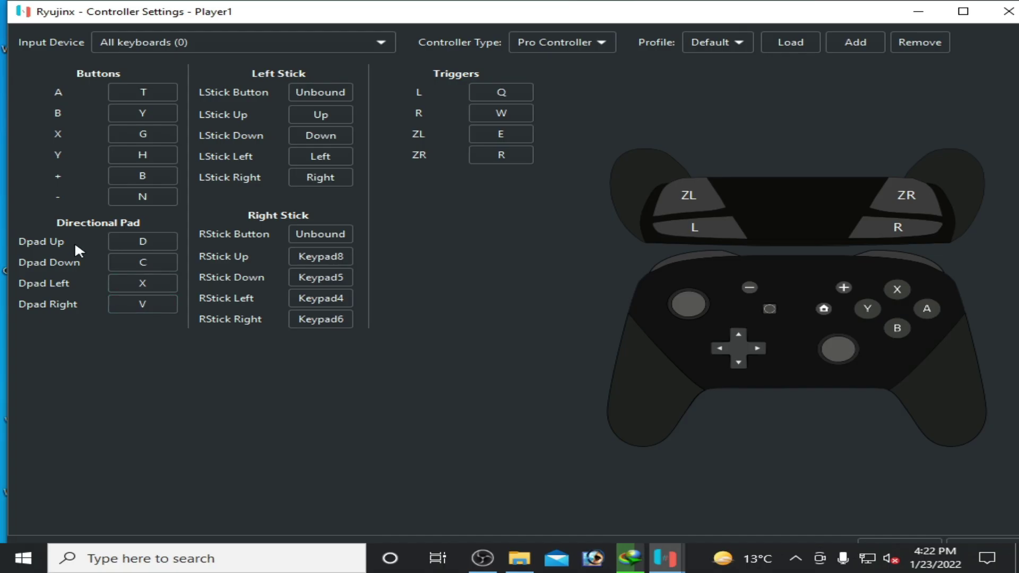
Save Player 1's controller configuration and the emulator settings
{"action": "left_click", "coordinate": [141, 239]}
{"action": "left_click", "coordinate": [880, 530]}
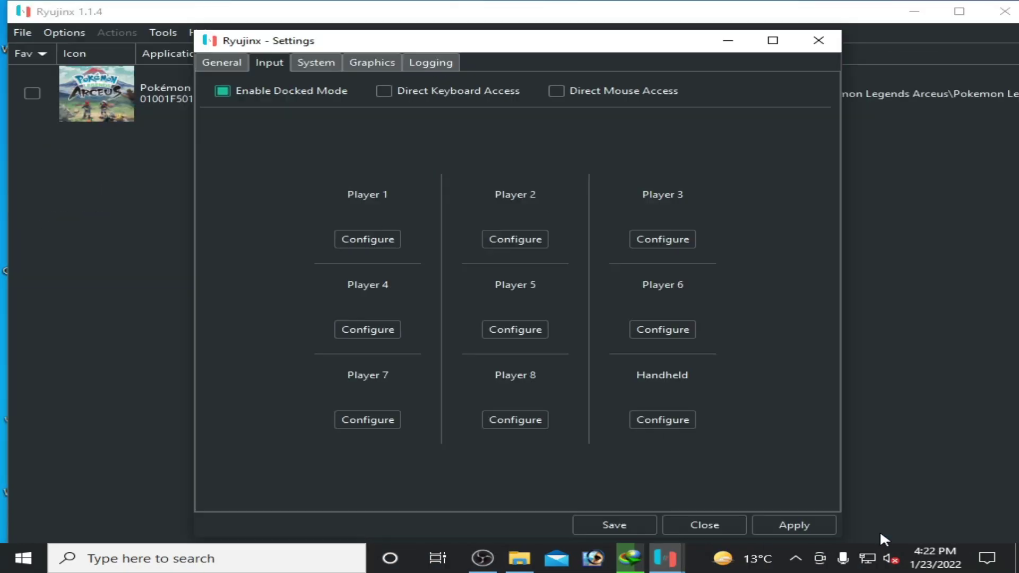
{"action": "left_click", "coordinate": [628, 516]}
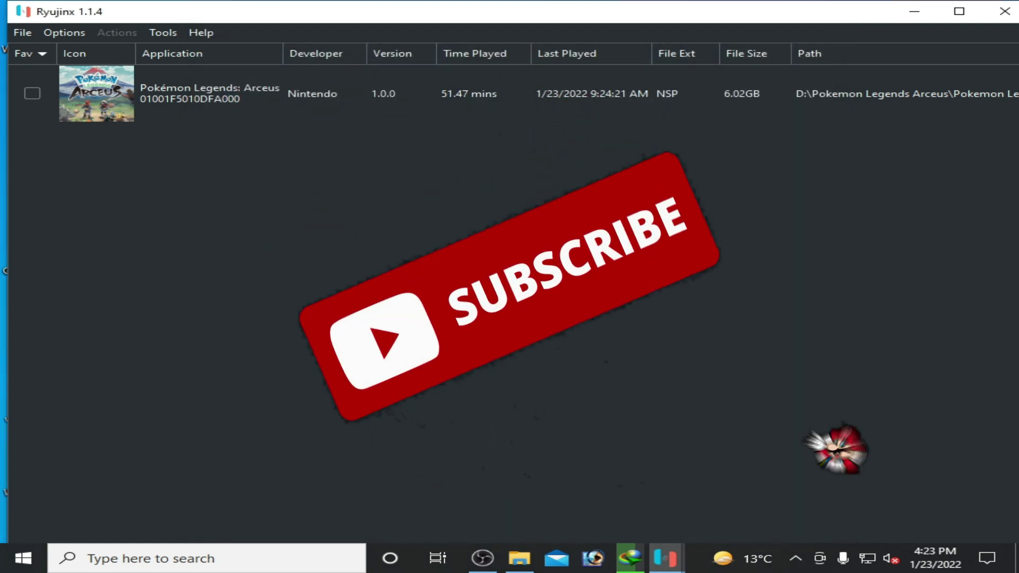